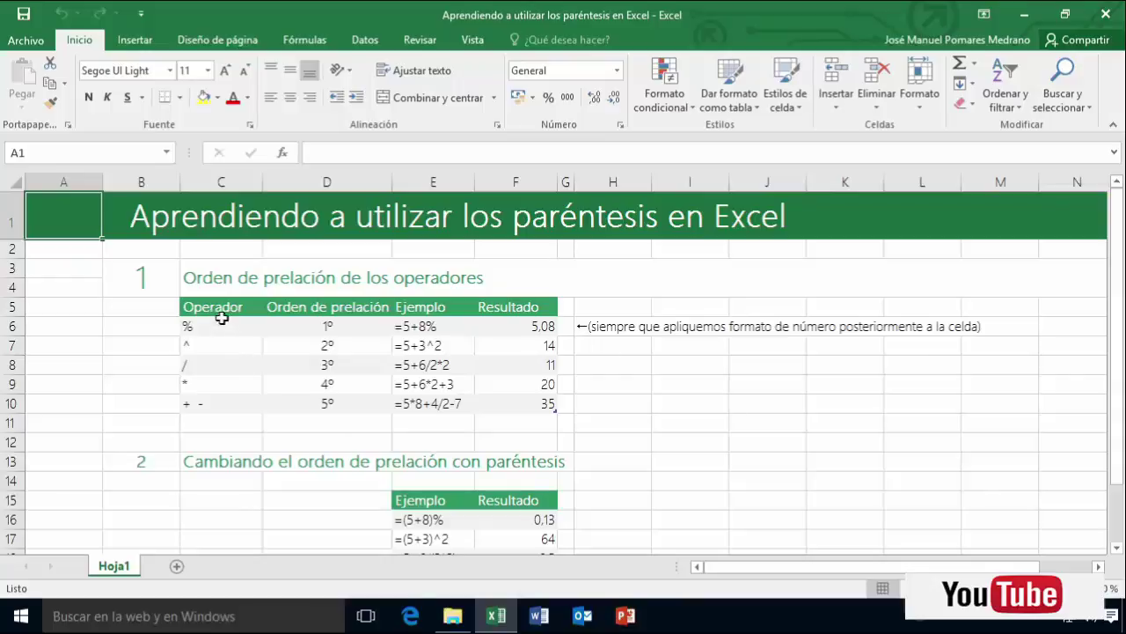
Step: Review the Operador column and five example formulas, stepping through the %, ^, / and * operators
click(220, 309)
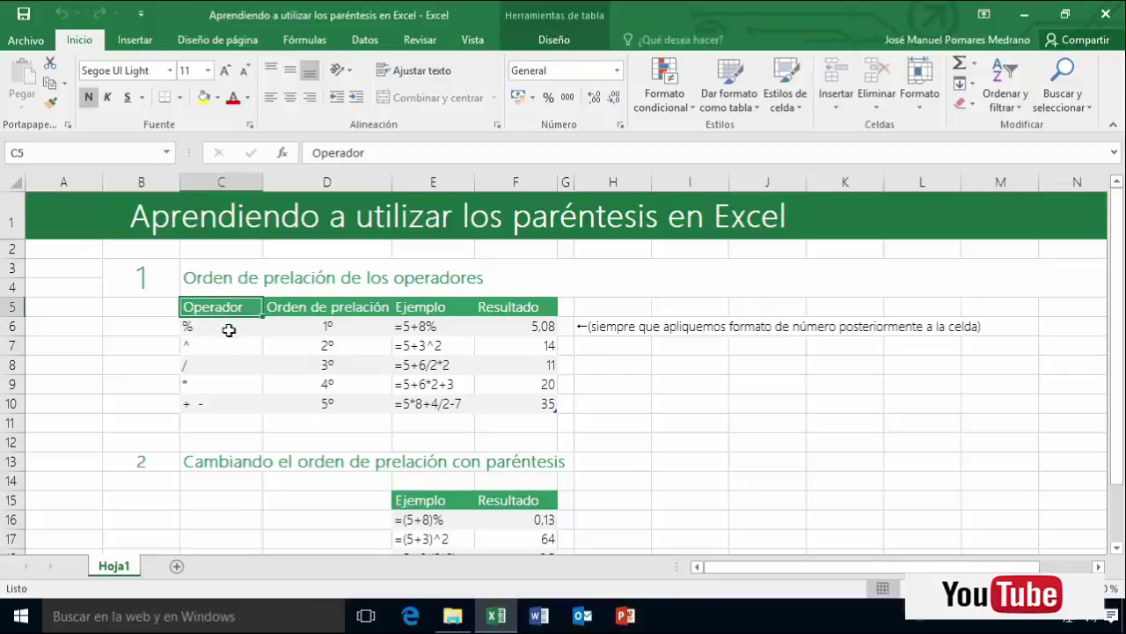
drag(438, 325, 421, 434)
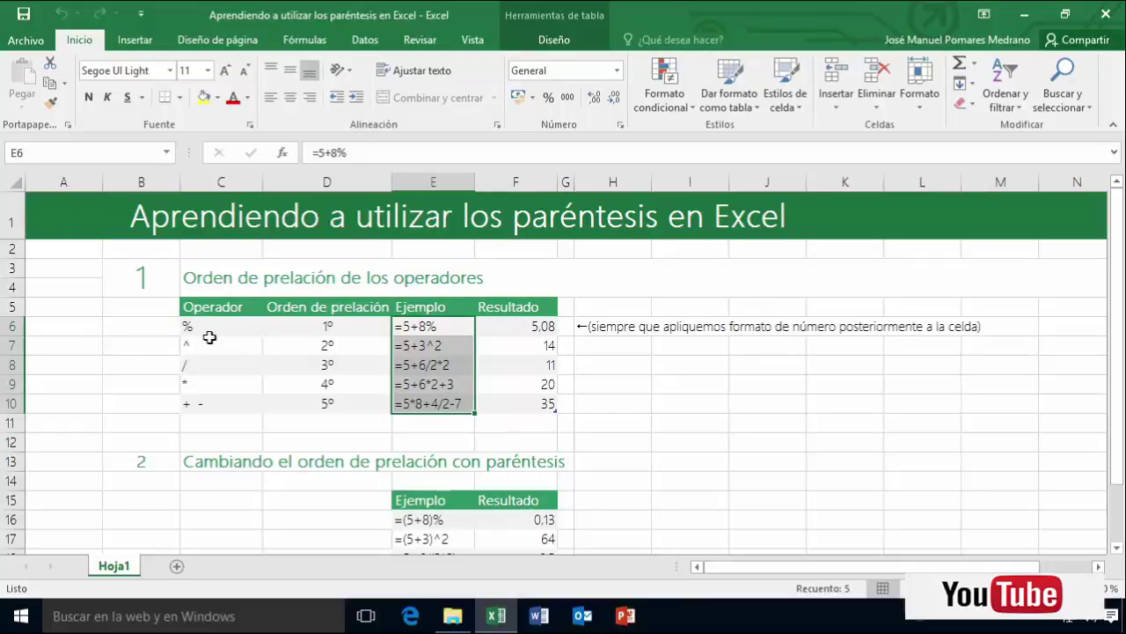
click(220, 326)
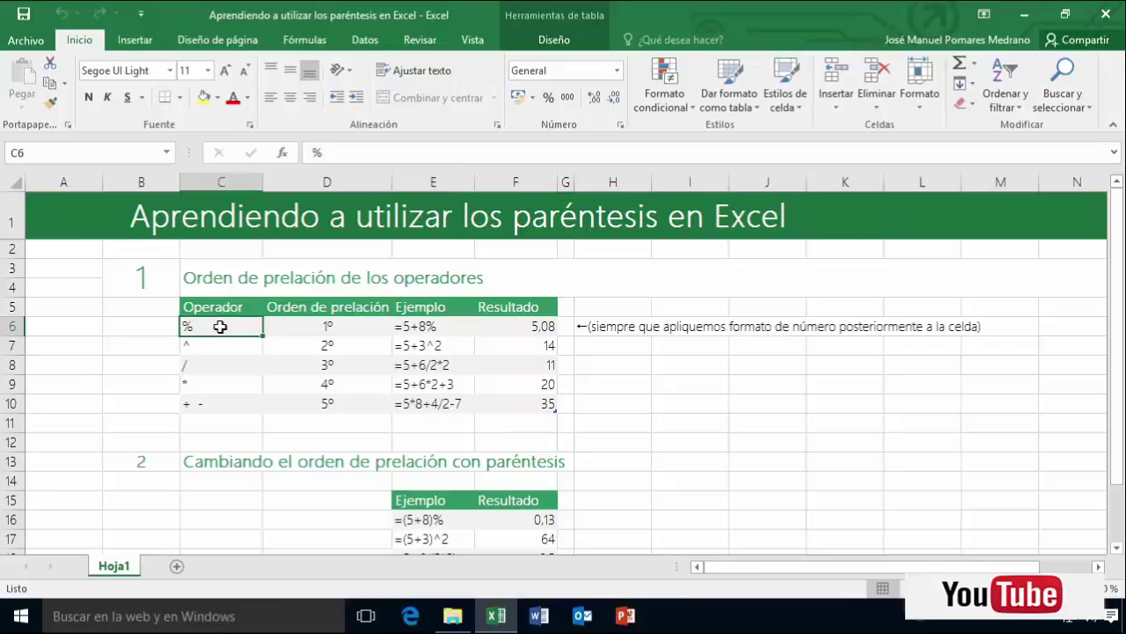
click(219, 343)
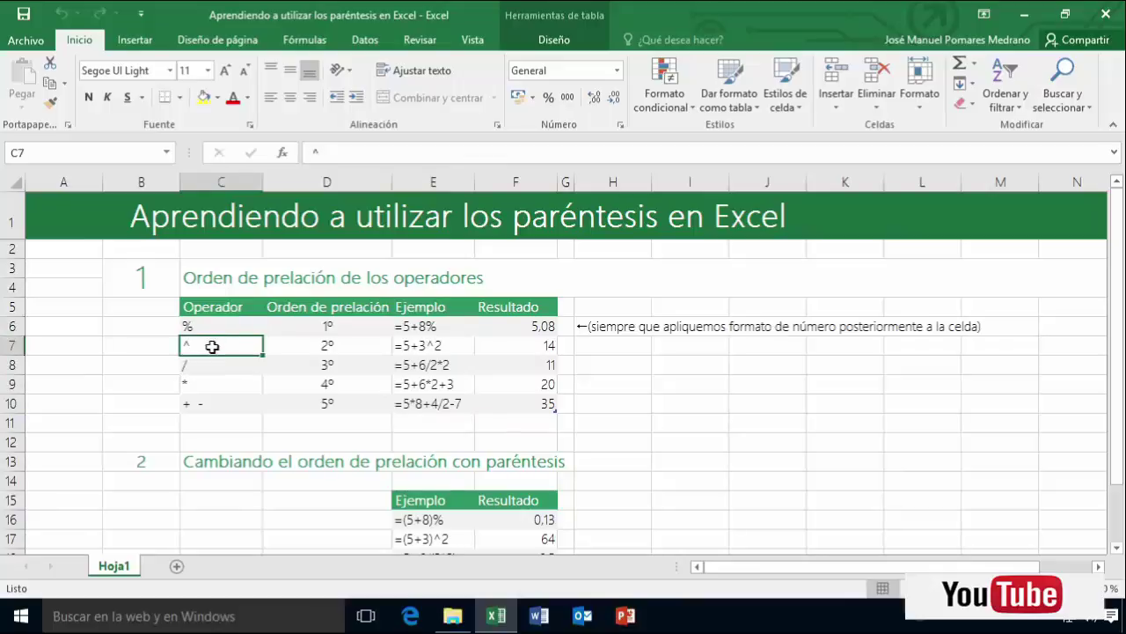
click(216, 364)
click(212, 386)
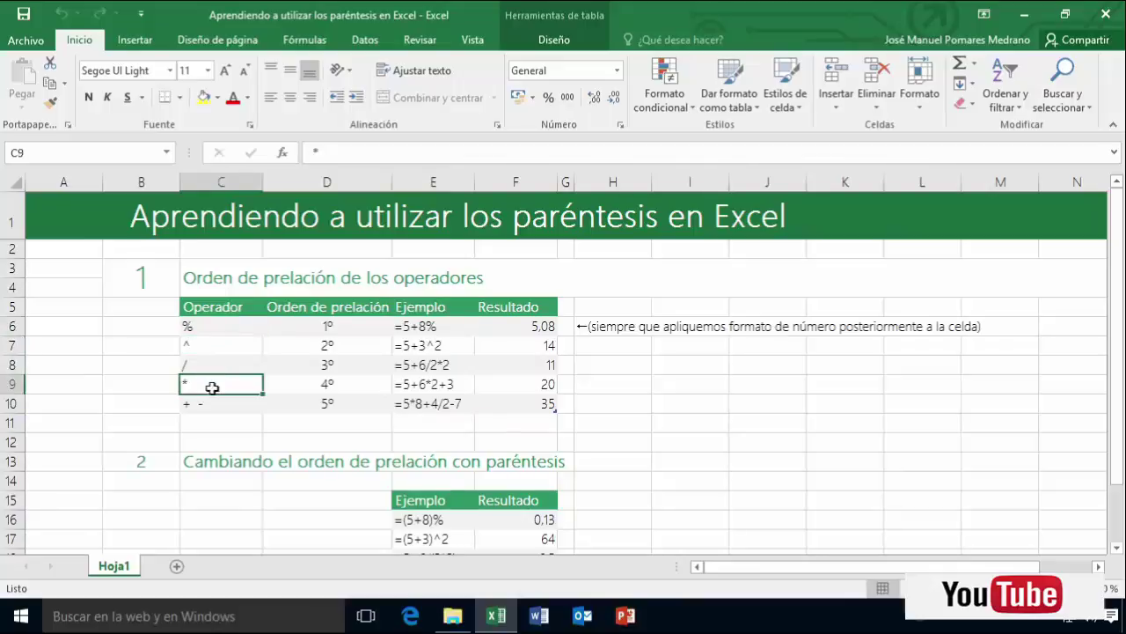
click(199, 329)
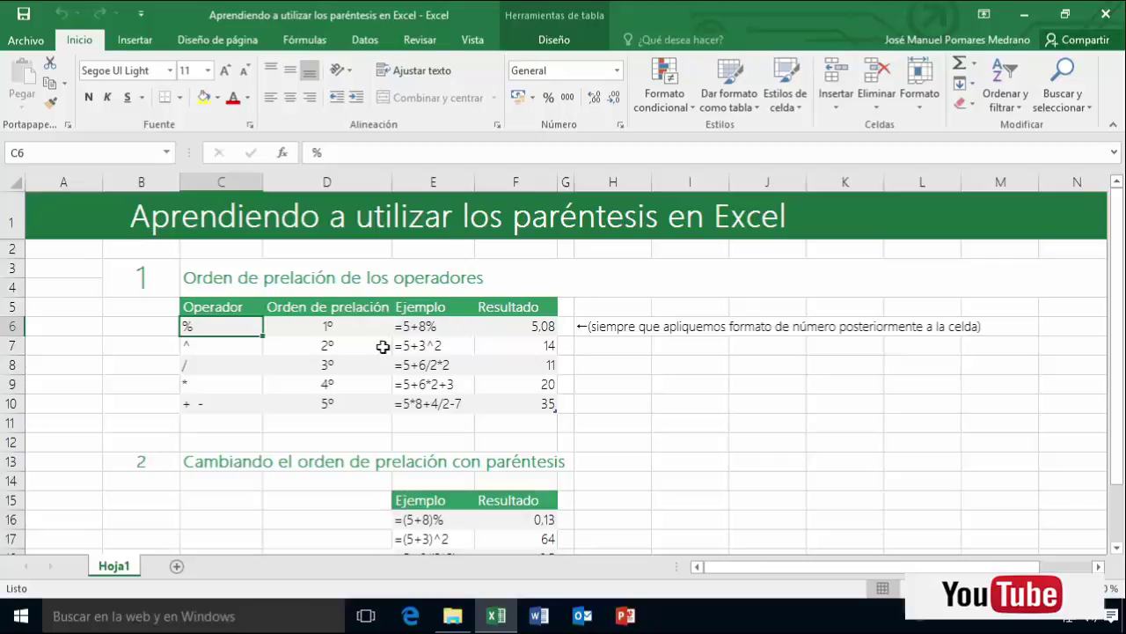
Step: Examine the / operator's rank 3º and its example =5+6/2*2 in E8 returning 11
click(238, 343)
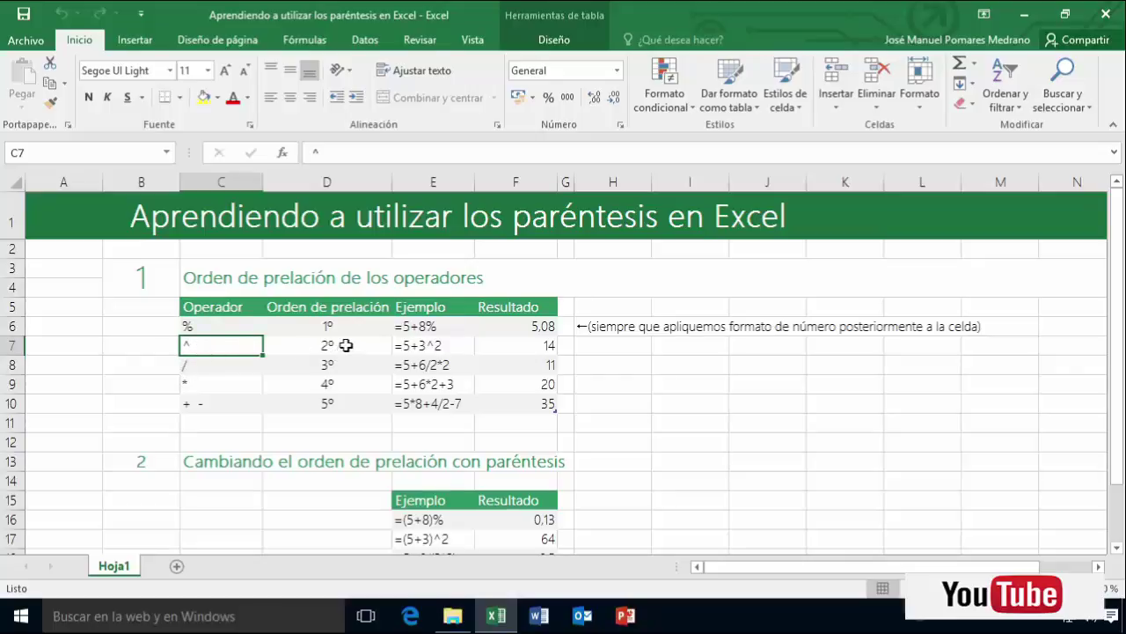
click(222, 364)
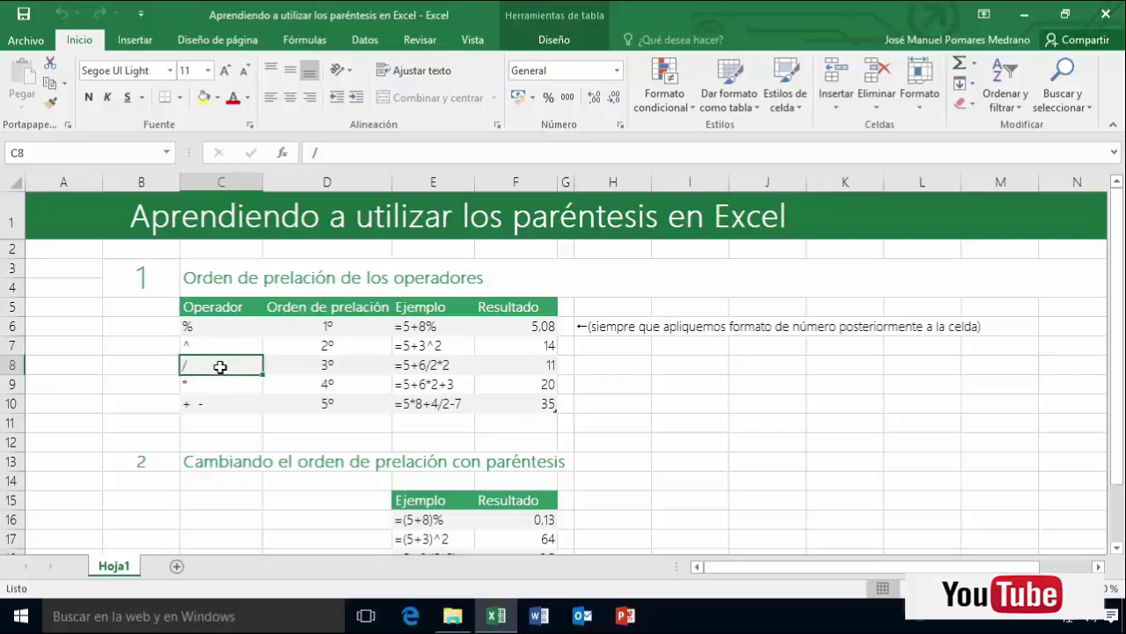
click(216, 385)
click(218, 369)
click(326, 365)
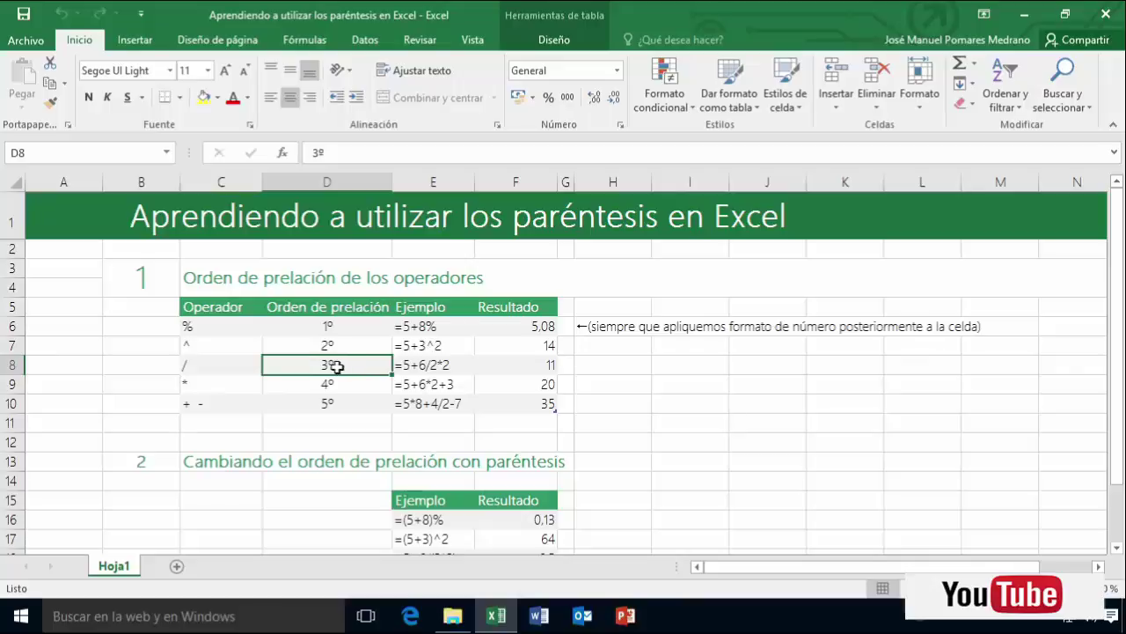
click(470, 364)
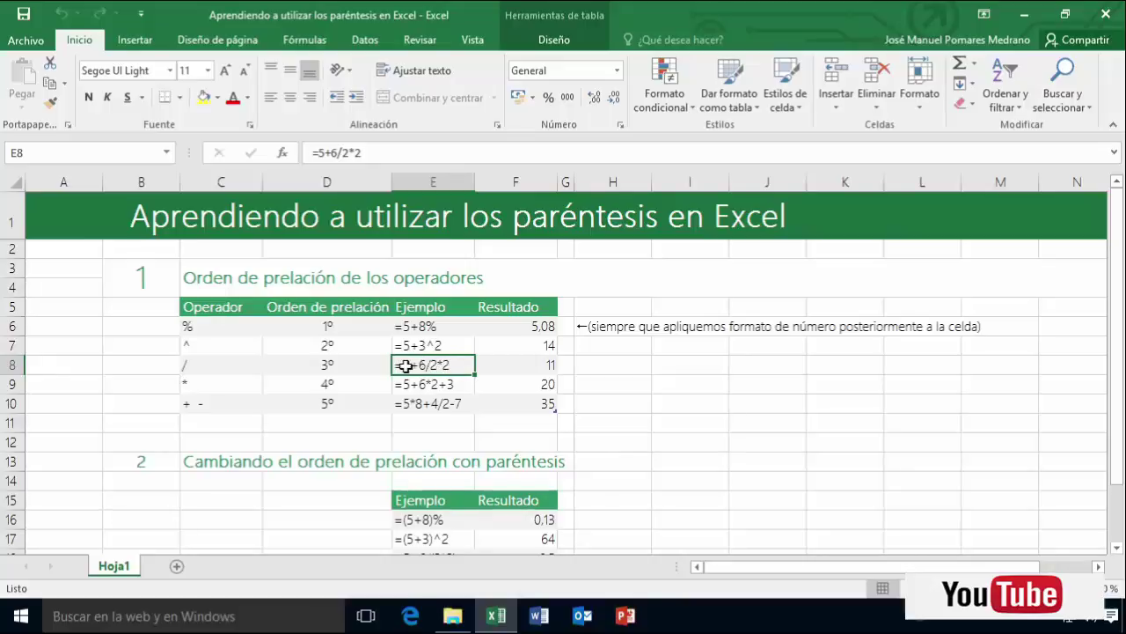
click(520, 365)
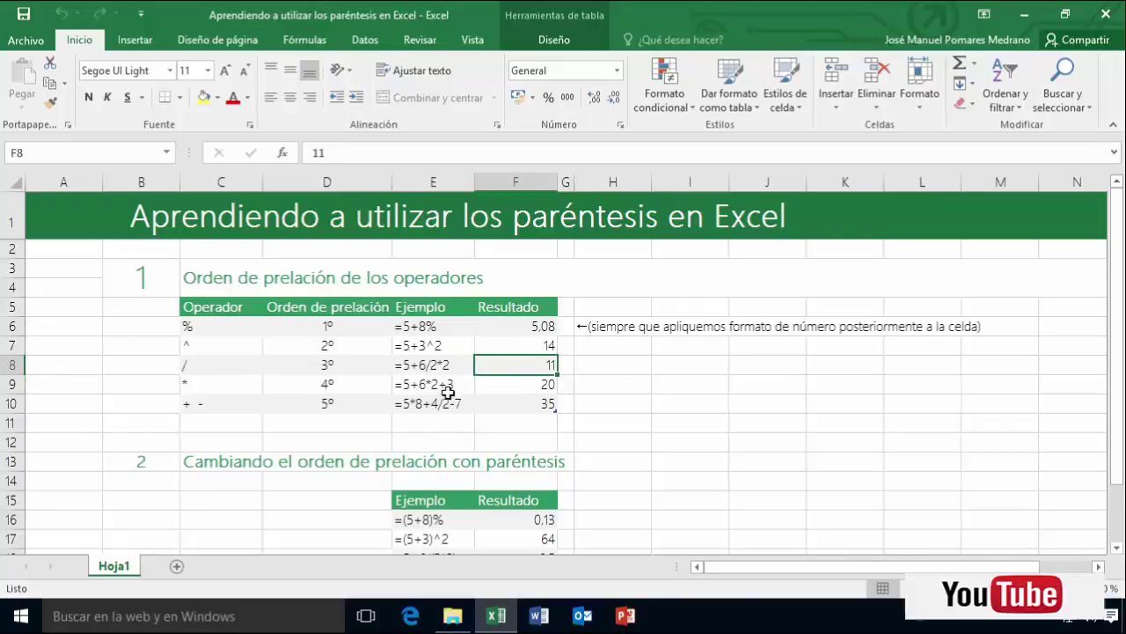
click(210, 402)
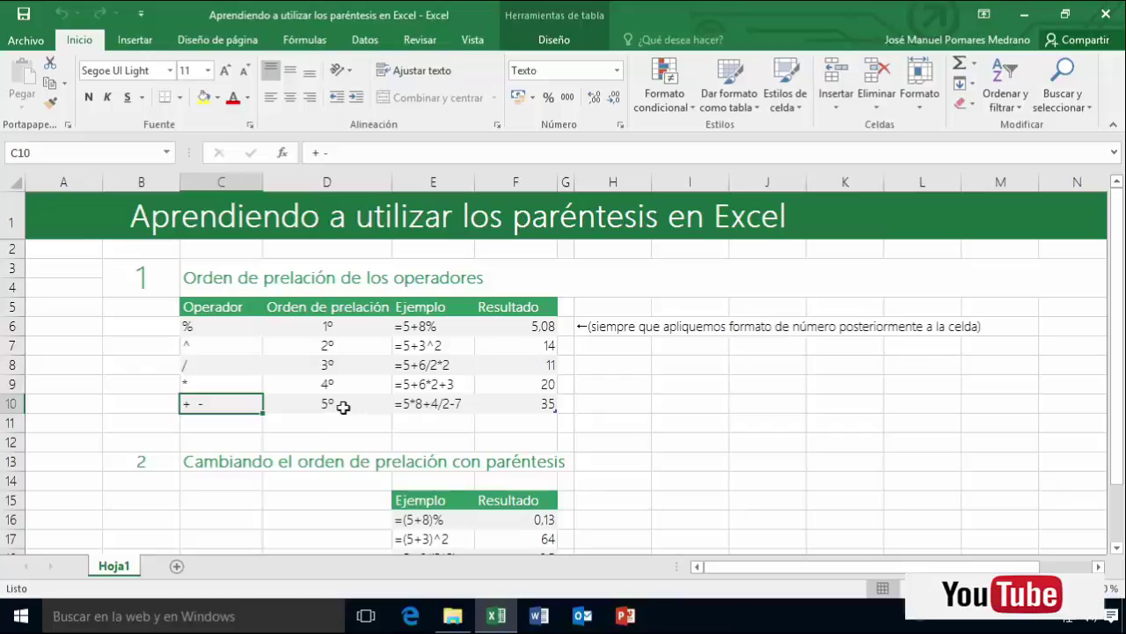
Step: Select the original formulas E6:E10, then the parenthesized formulas E16:E20 for comparison
scroll(369, 409, down, 2)
scroll(369, 409, up, 1)
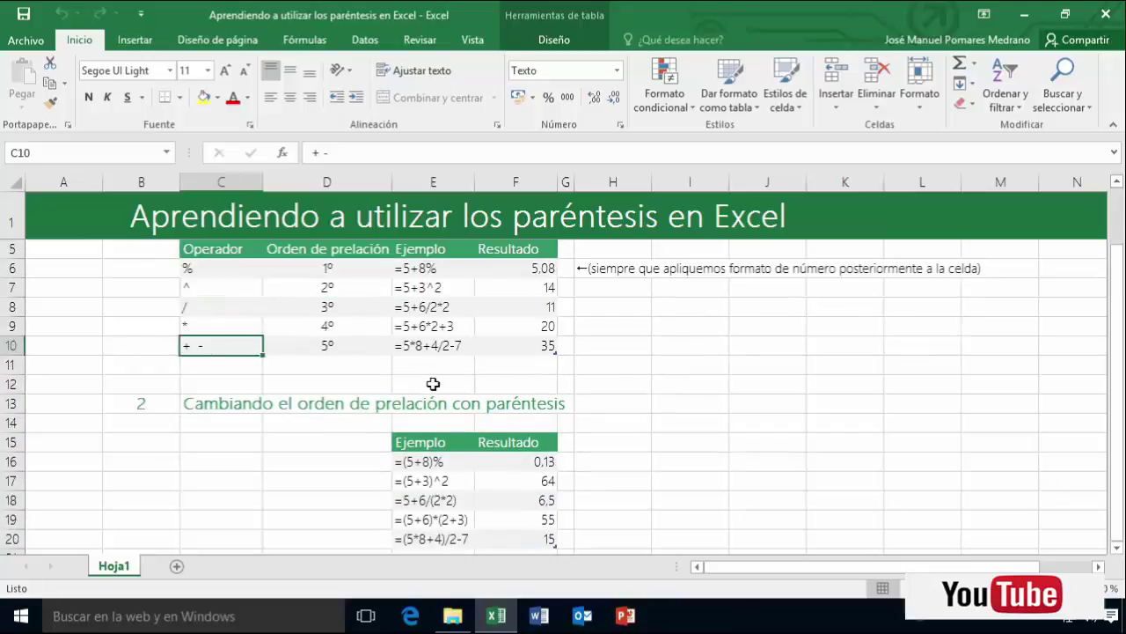
drag(450, 268, 450, 345)
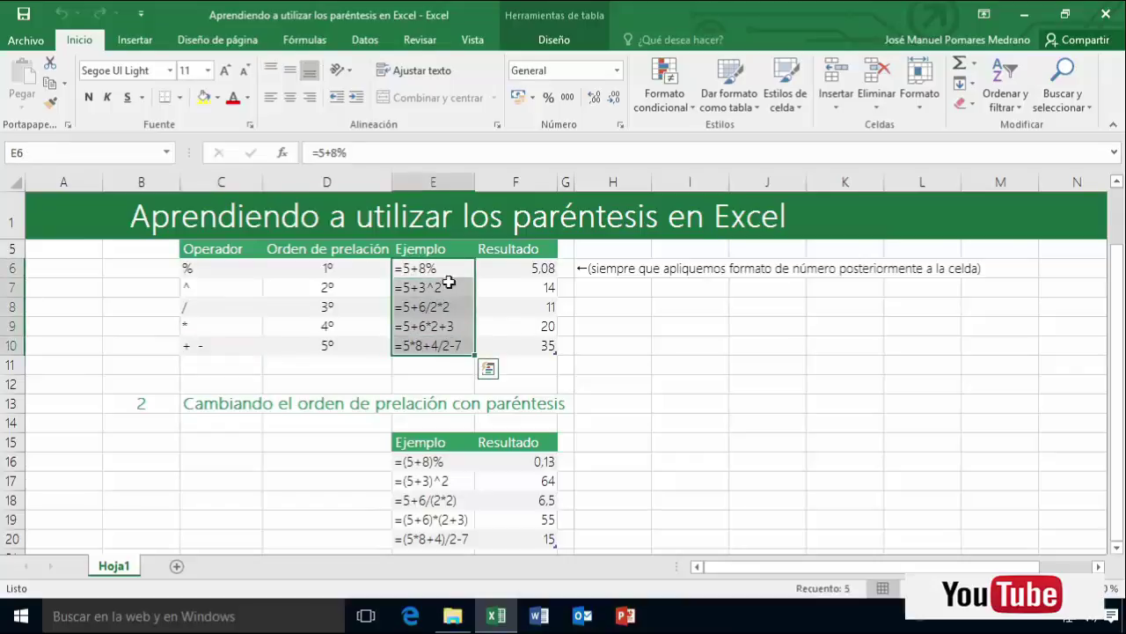
click(462, 463)
drag(462, 463, 462, 537)
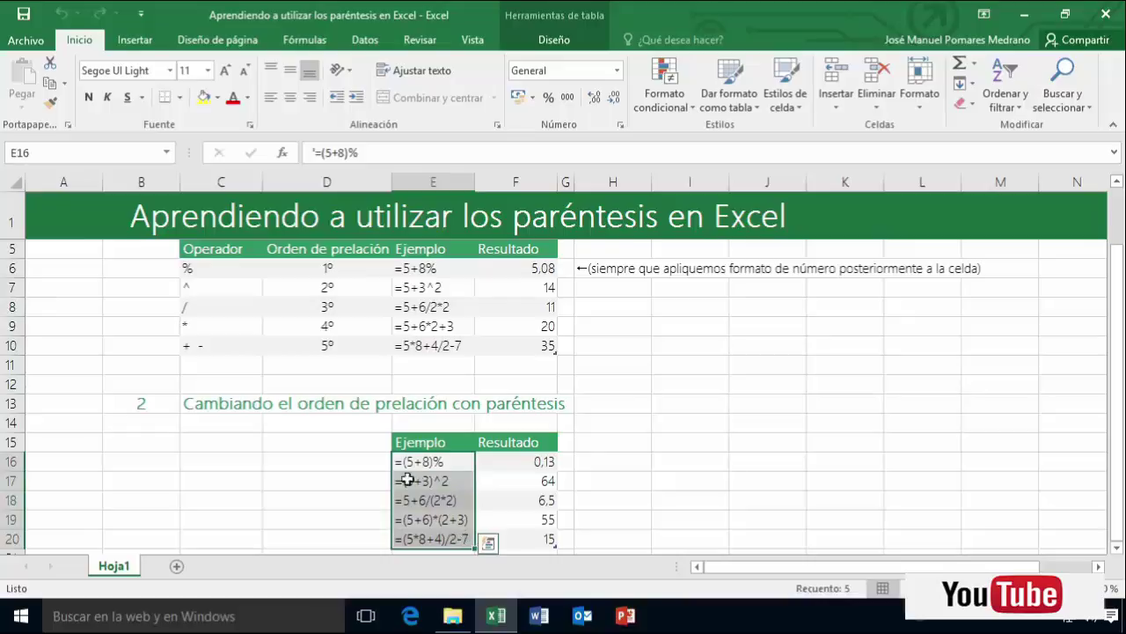
Step: Select the results F16:F20 and F6:F10, then show =5+8% in E6 evaluating to 5,08
drag(541, 461, 540, 536)
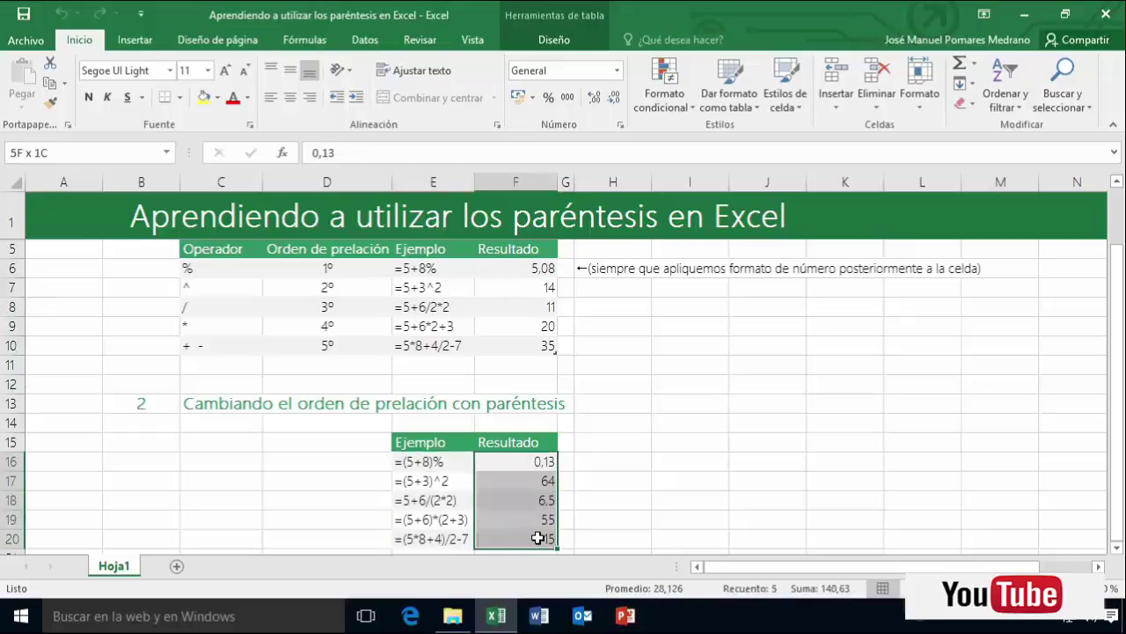
drag(526, 266, 531, 345)
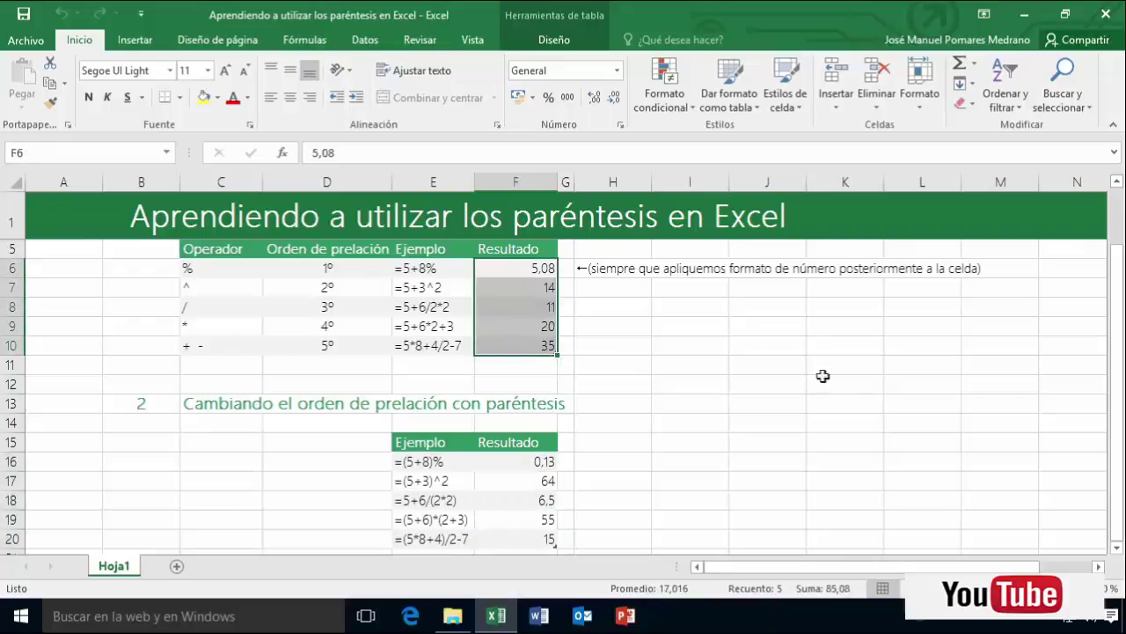
click(427, 268)
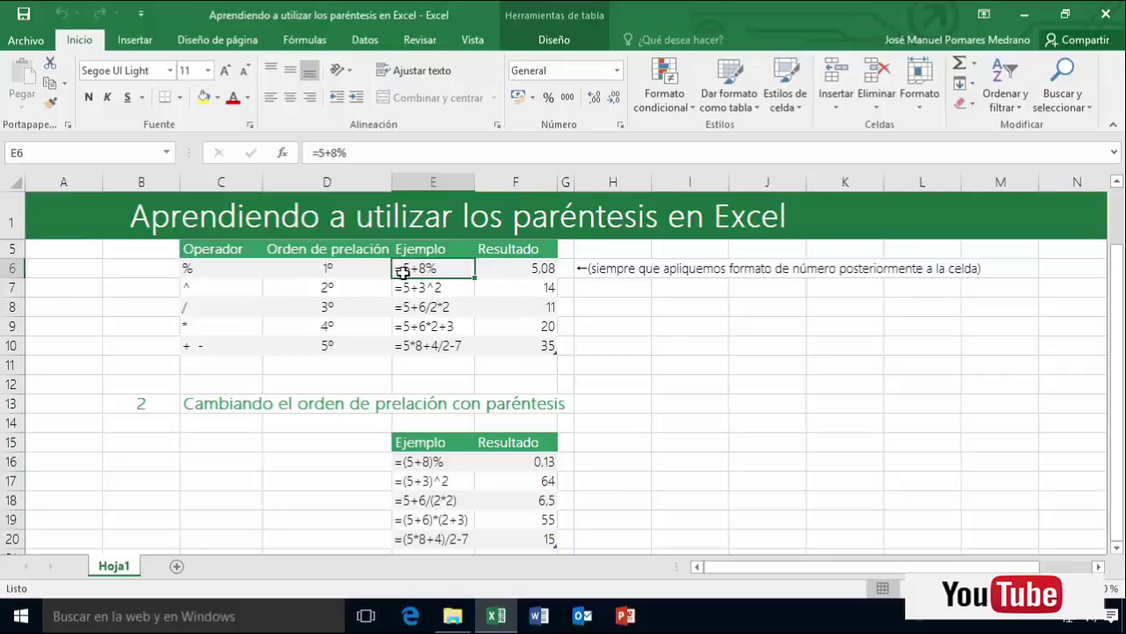
click(428, 462)
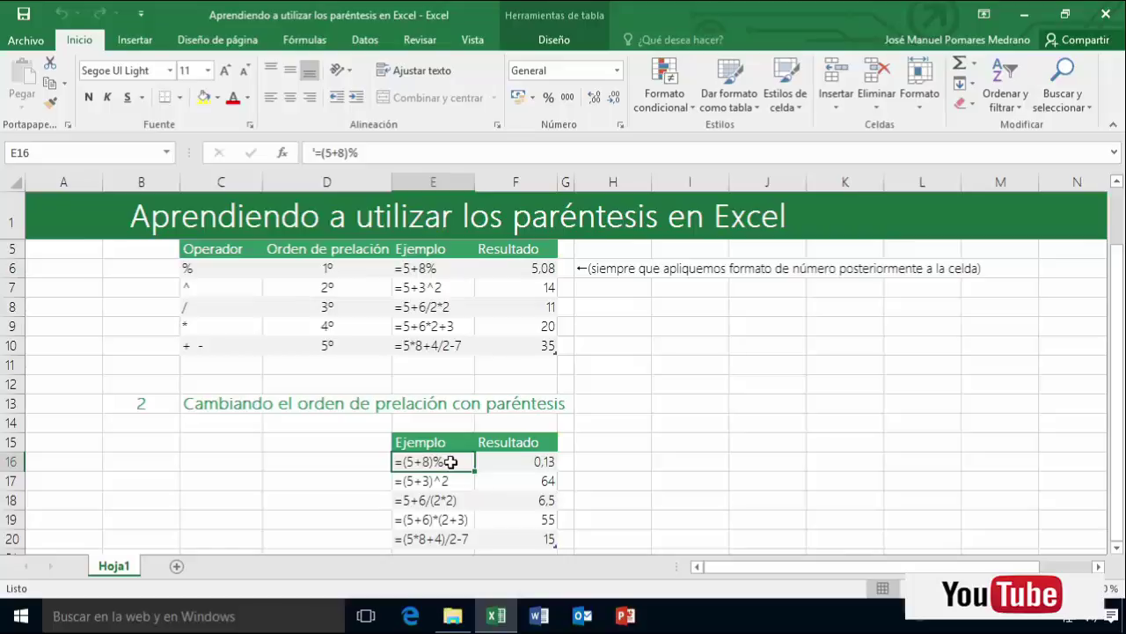
click(455, 288)
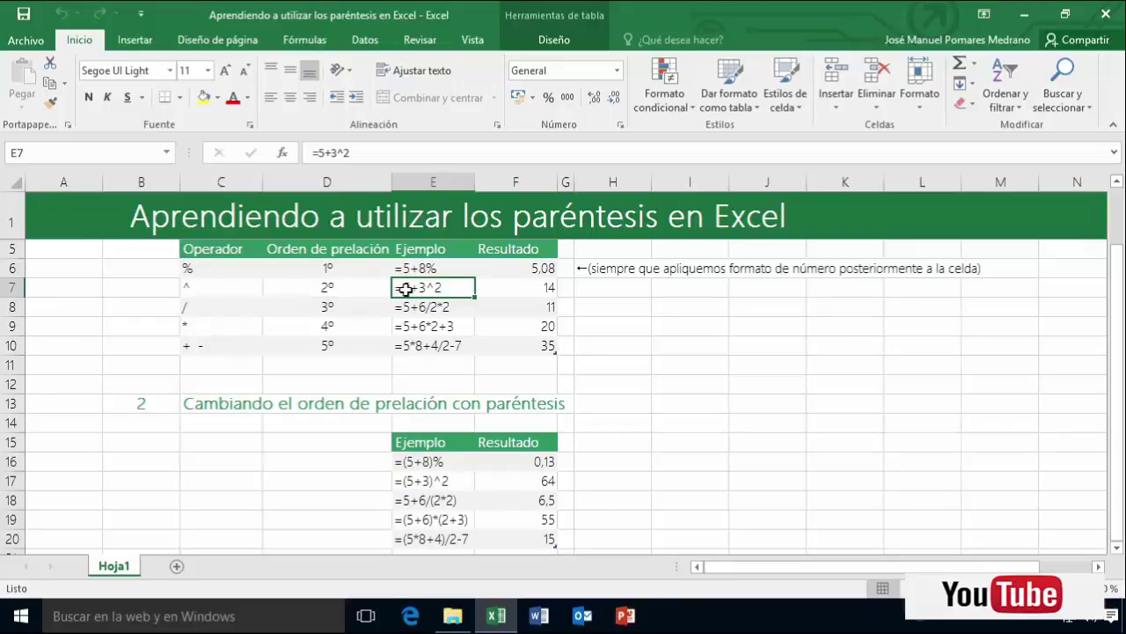
click(516, 289)
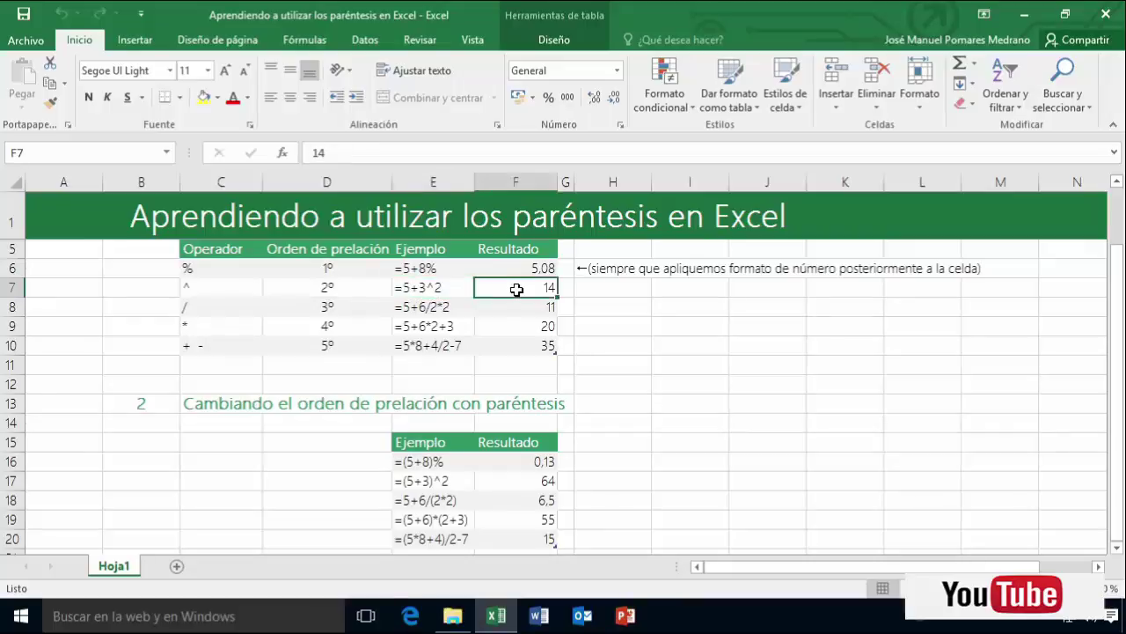
click(429, 481)
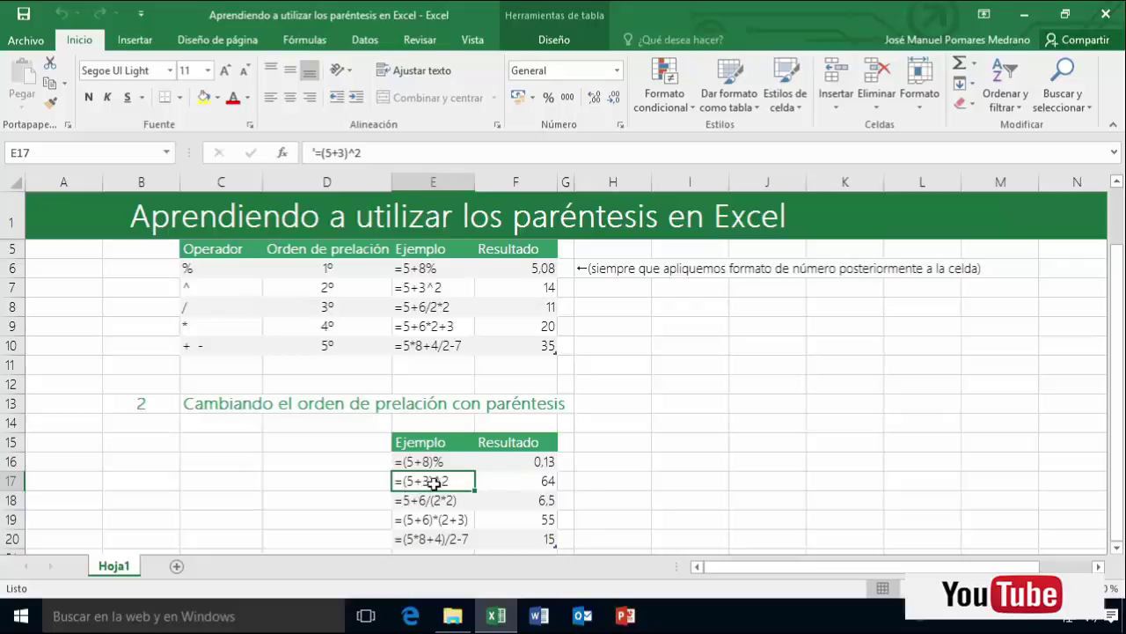
click(522, 481)
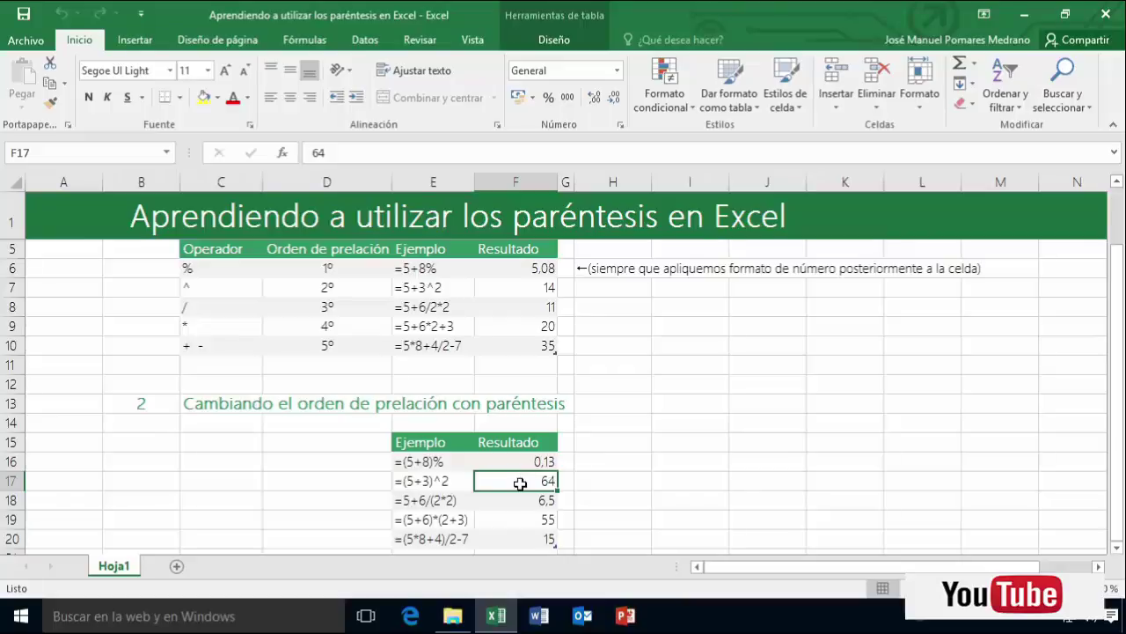